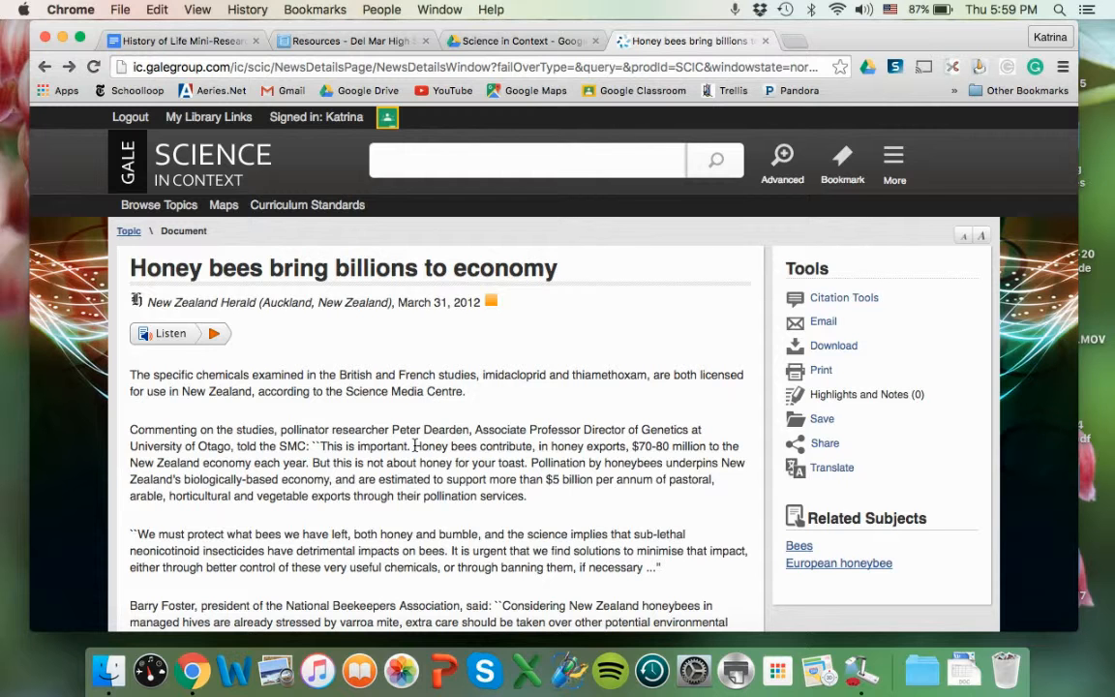
Step: Highlight the passage from "Honey bees contribute" to "pollination services" and open a note for it
{"action": "left_click_drag", "start_coordinate": [414, 445], "coordinate": [529, 499]}
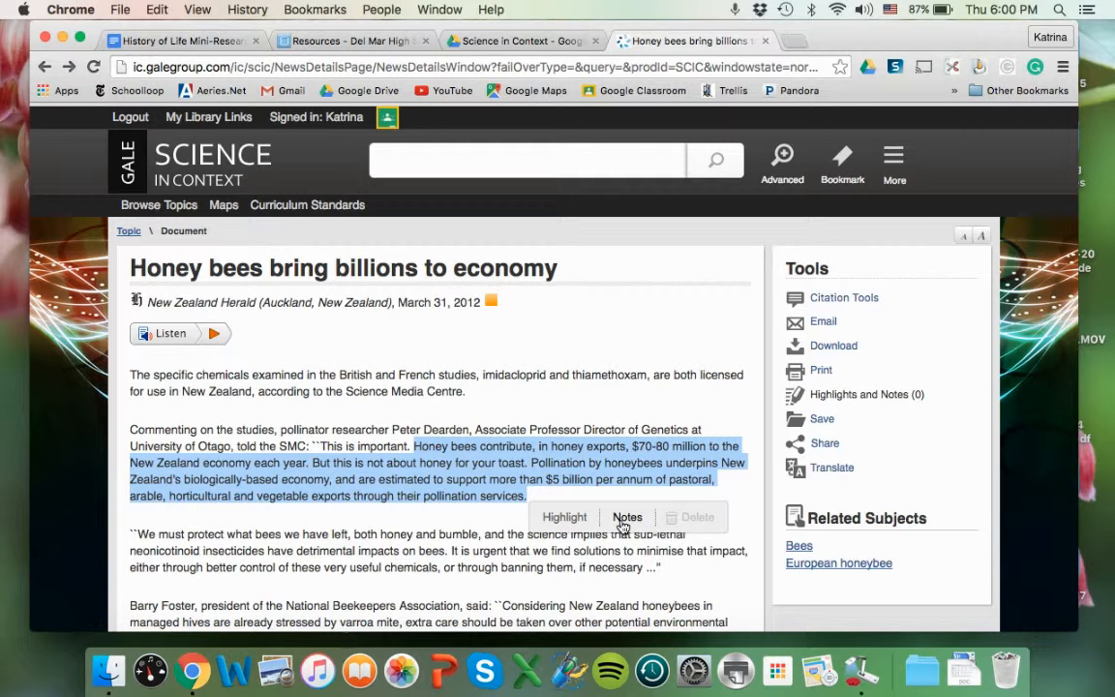
{"action": "left_click", "coordinate": [623, 520]}
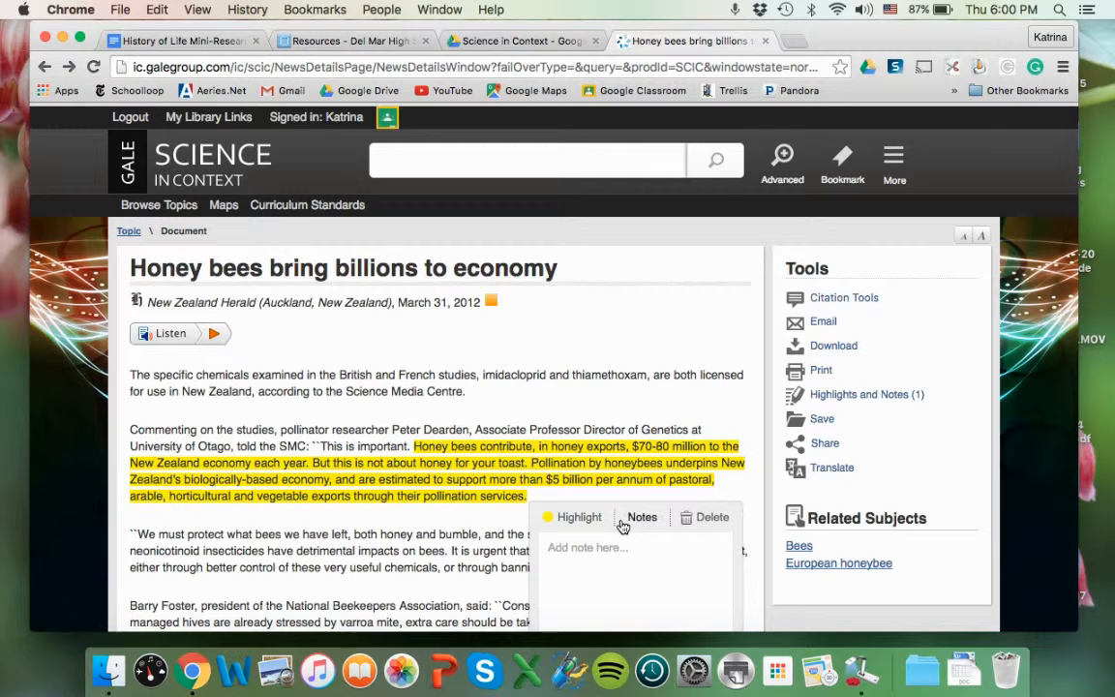
{"action": "scroll", "coordinate": [385, 481], "scroll_direction": "down", "scroll_amount": 1}
{"action": "scroll", "coordinate": [386, 481], "scroll_direction": "down", "scroll_amount": 4}
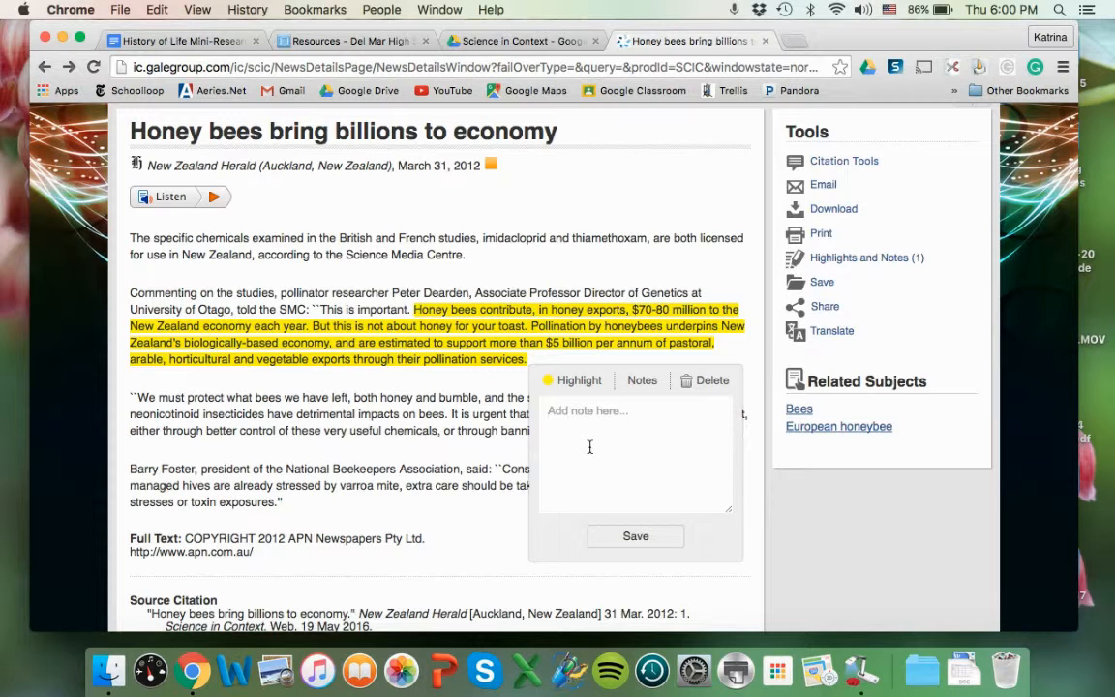
Step: Write the note "Honey bees are very important to the economy of New Zealand because they pollinate a variety of agricultural plants." and save it
{"action": "type", "text": "Honey bees are very "}
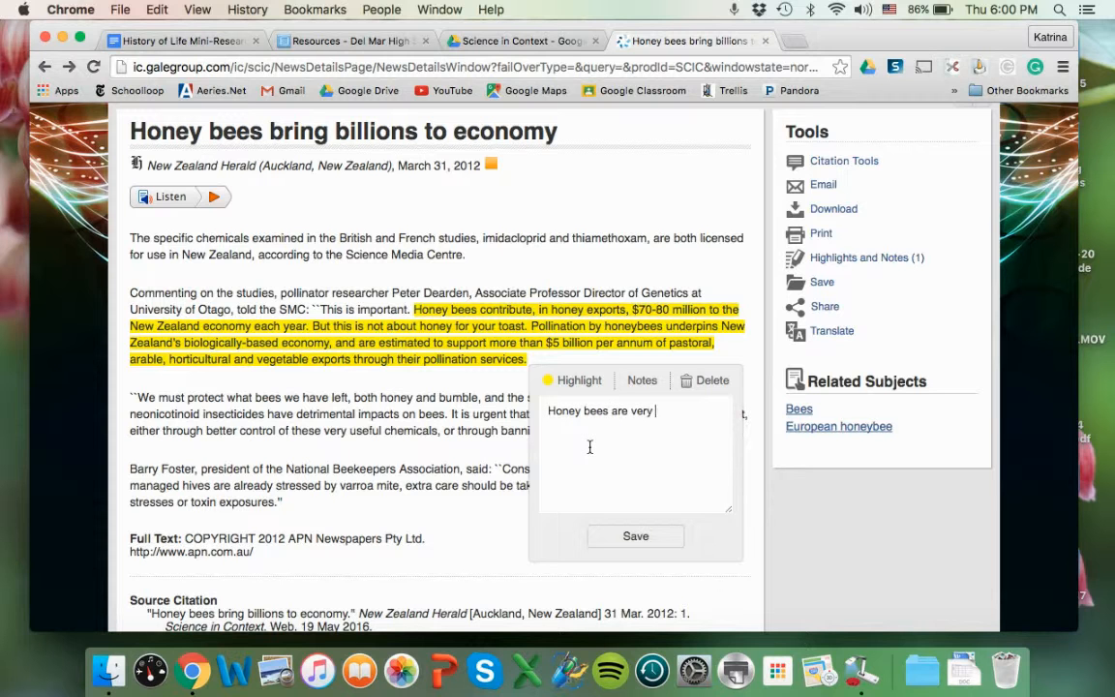
{"action": "type", "text": "important to the economy of New Zealand b"}
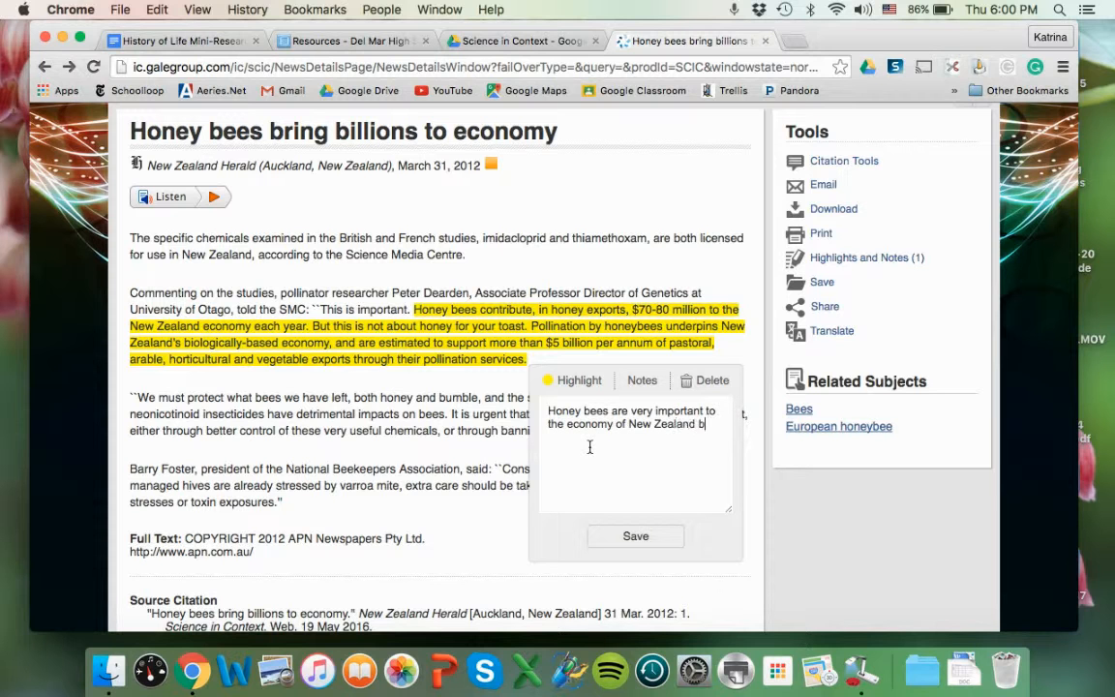
{"action": "type", "text": "ecause they are"}
{"action": "key", "text": "BackSpace"}
{"action": "key", "text": "BackSpace"}
{"action": "key", "text": "BackSpace"}
{"action": "type", "text": "pollinate a varie"}
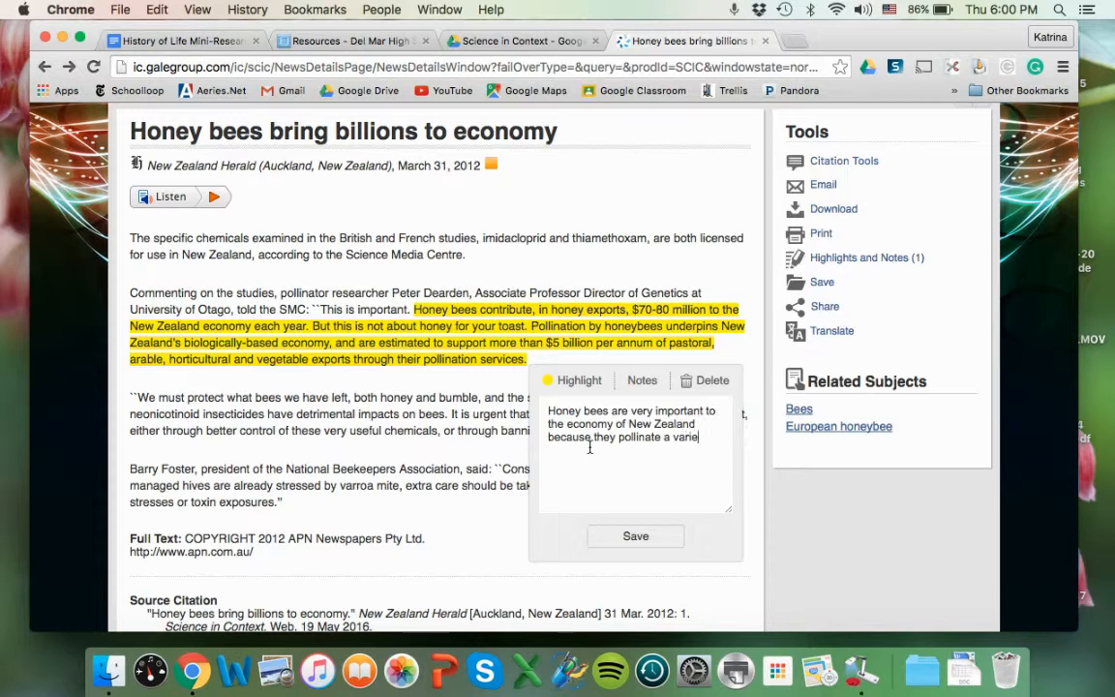
{"action": "type", "text": "ty of agricultural plants."}
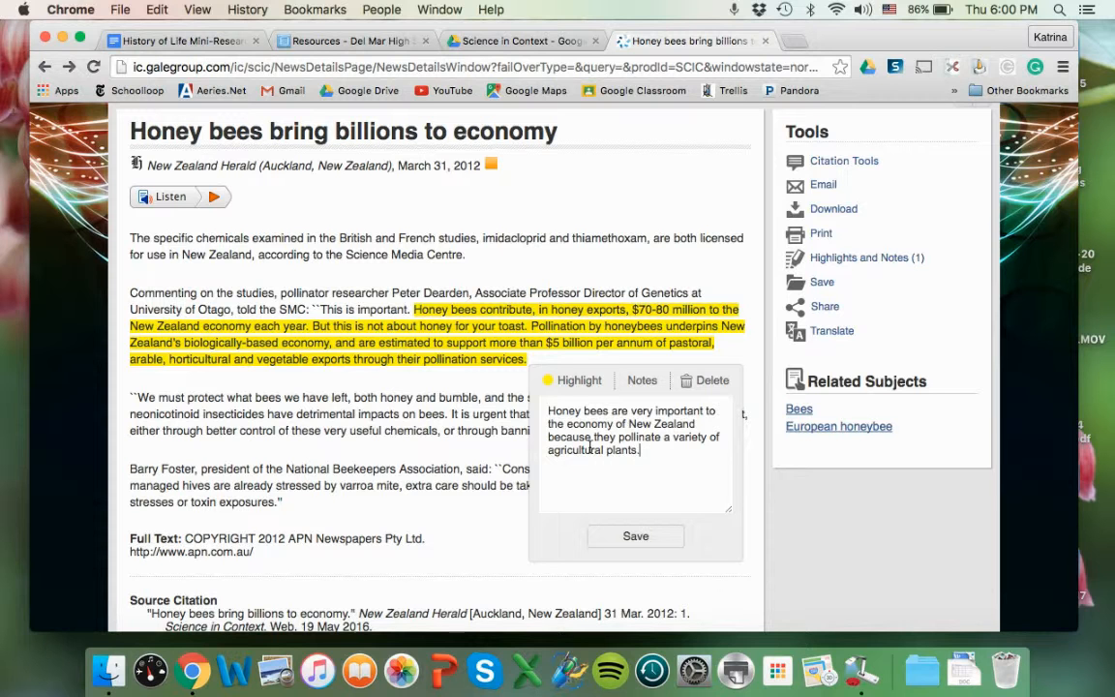
{"action": "left_click", "coordinate": [634, 537]}
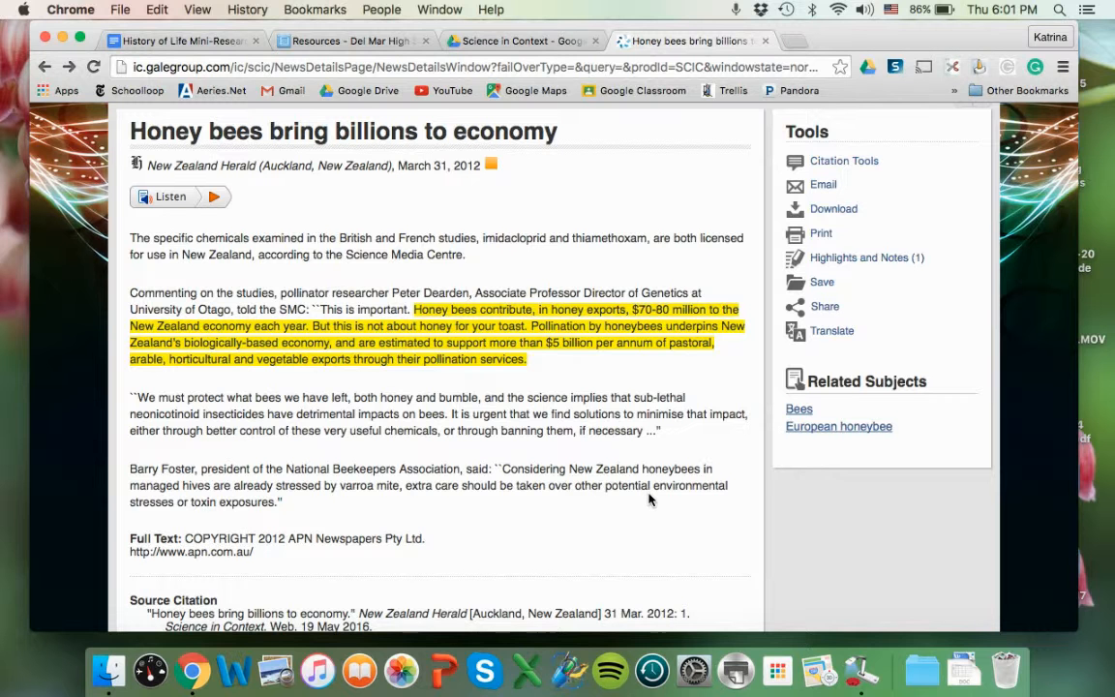
Step: Open the site-wide Highlights and Notes page that collects the highlighted articles
{"action": "scroll", "coordinate": [650, 498], "scroll_direction": "up", "scroll_amount": 1}
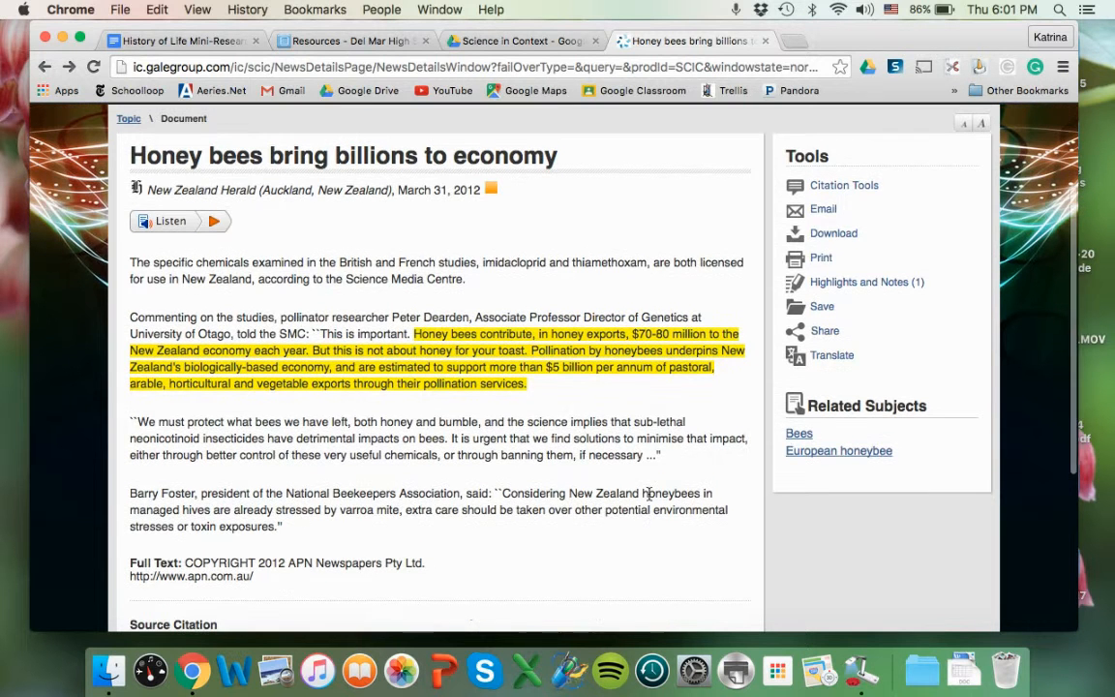
{"action": "scroll", "coordinate": [649, 495], "scroll_direction": "up", "scroll_amount": 5}
{"action": "scroll", "coordinate": [651, 500], "scroll_direction": "up", "scroll_amount": 1}
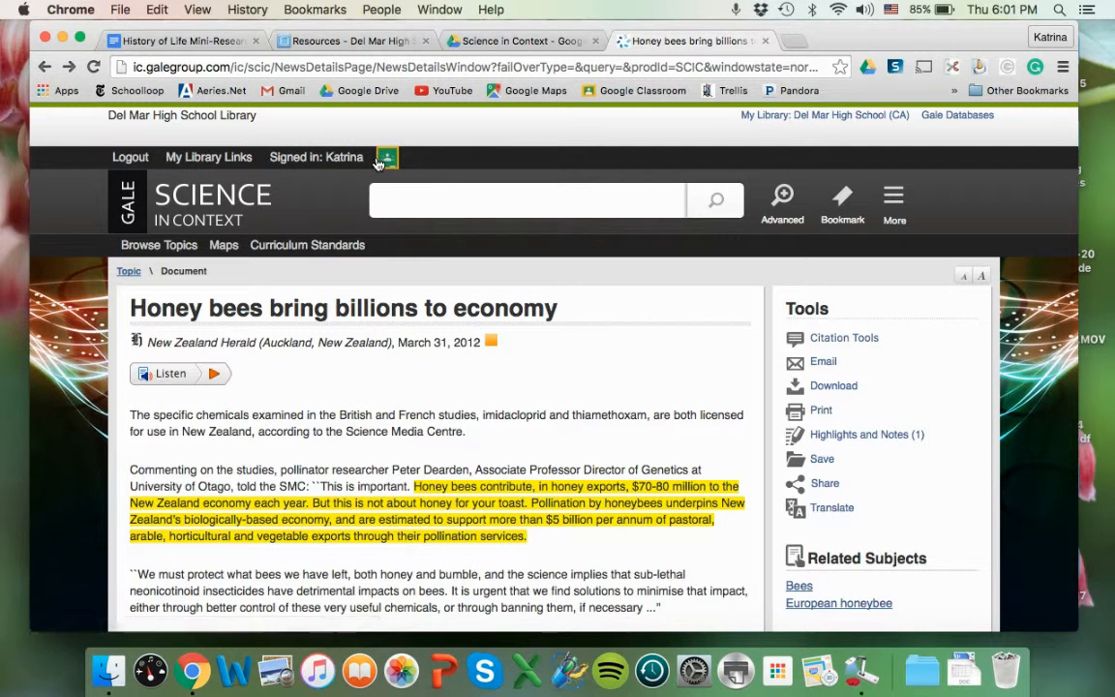
{"action": "left_click", "coordinate": [892, 201]}
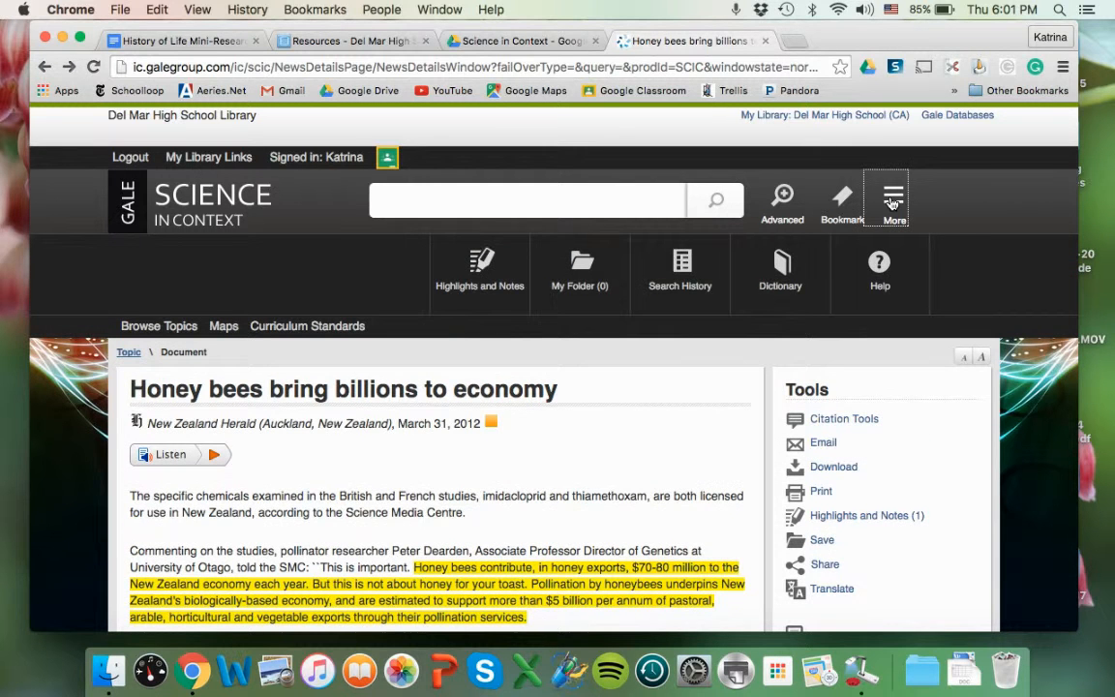
{"action": "left_click", "coordinate": [491, 290]}
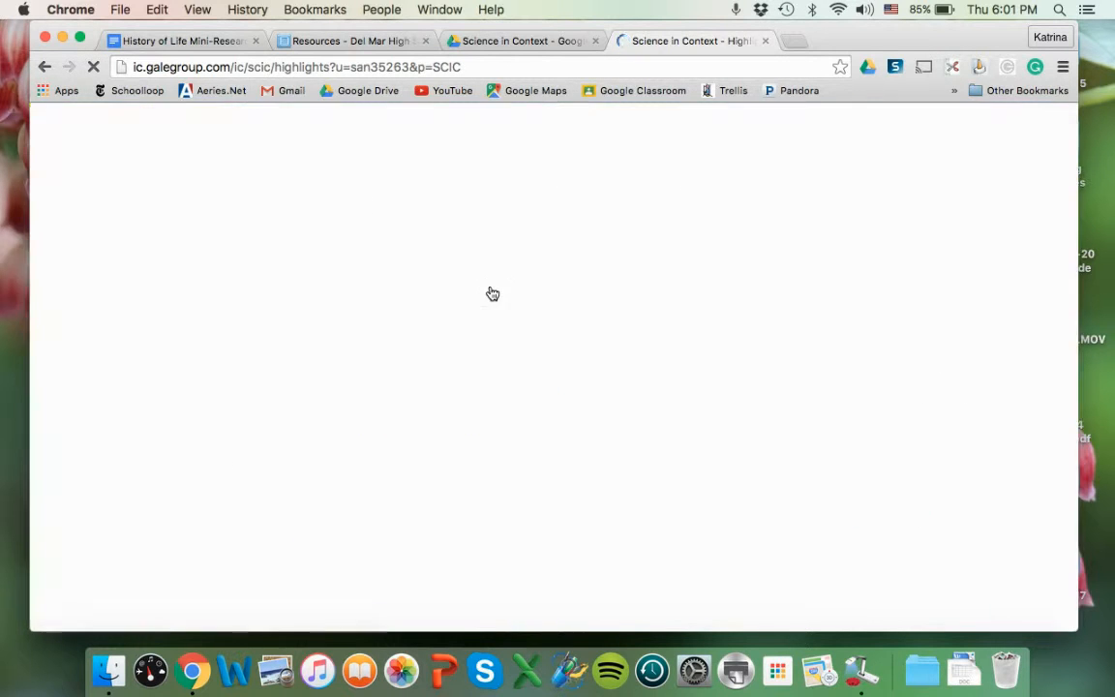
Step: Open the note about the one queen in every colony for editing and save it as it is
{"action": "scroll", "coordinate": [491, 404], "scroll_direction": "down", "scroll_amount": 2}
{"action": "scroll", "coordinate": [491, 404], "scroll_direction": "down", "scroll_amount": 4}
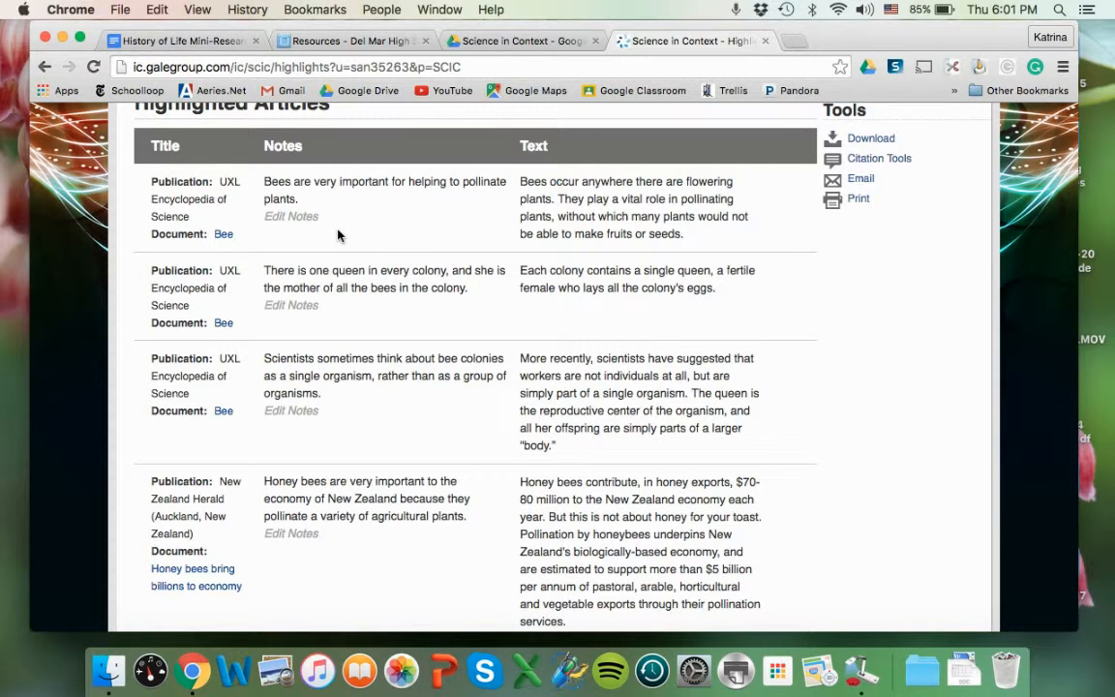
{"action": "left_click", "coordinate": [296, 305]}
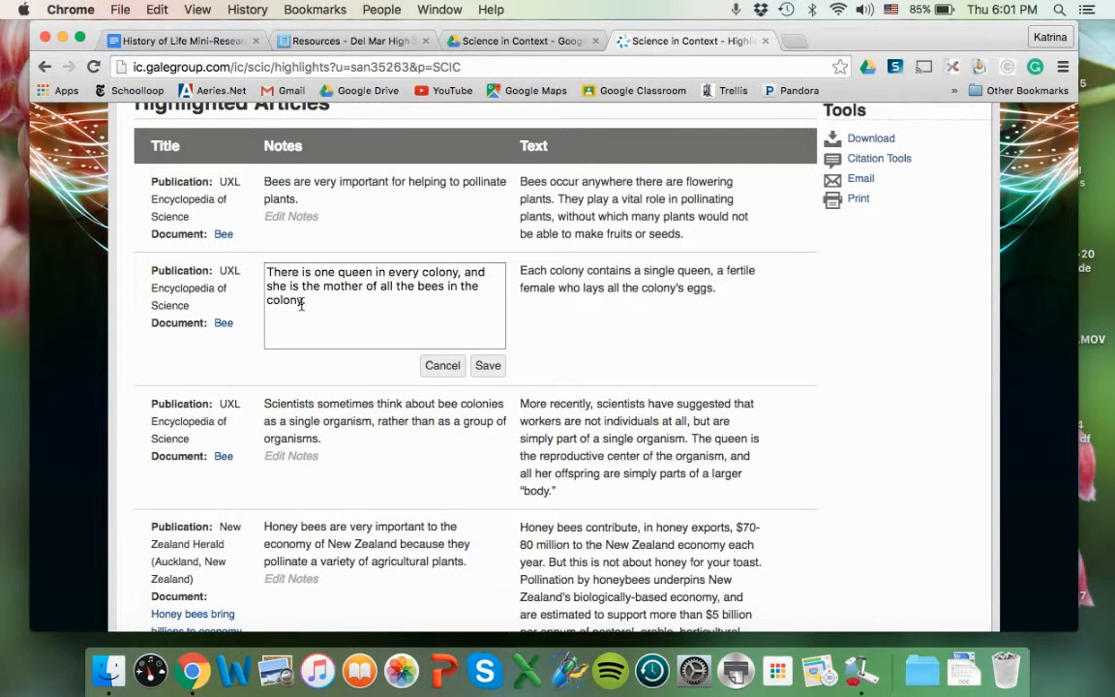
{"action": "left_click", "coordinate": [488, 365]}
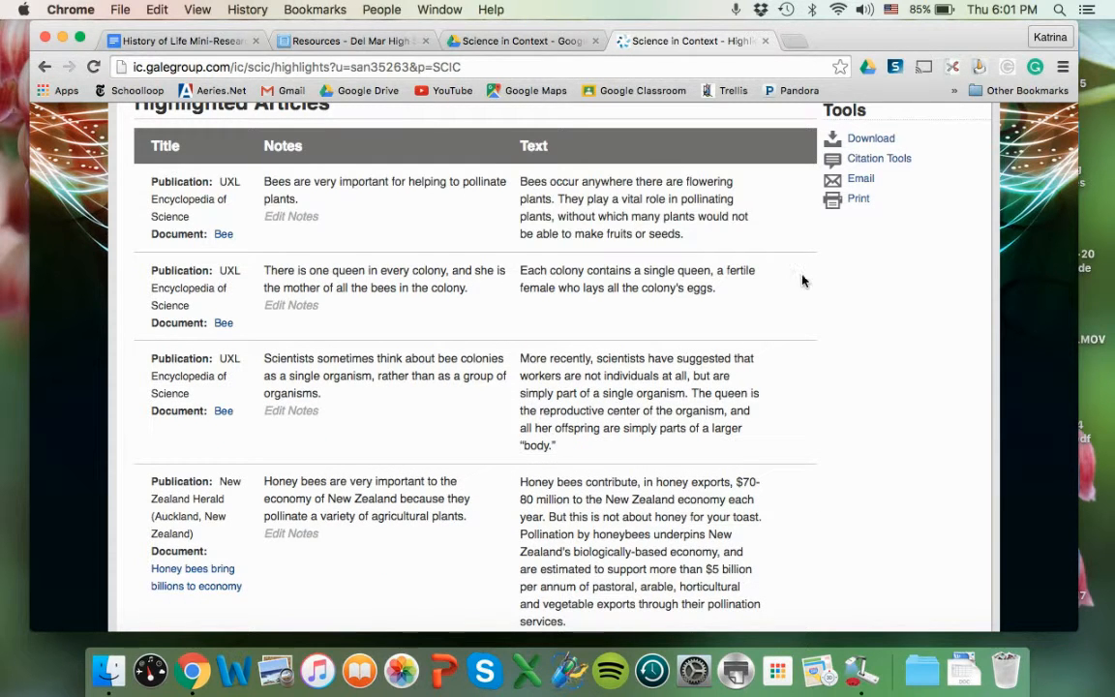
Step: Download the highlighted articles with the Save to Google Drive format and dismiss the confirmation
{"action": "scroll", "coordinate": [900, 361], "scroll_direction": "up", "scroll_amount": 1}
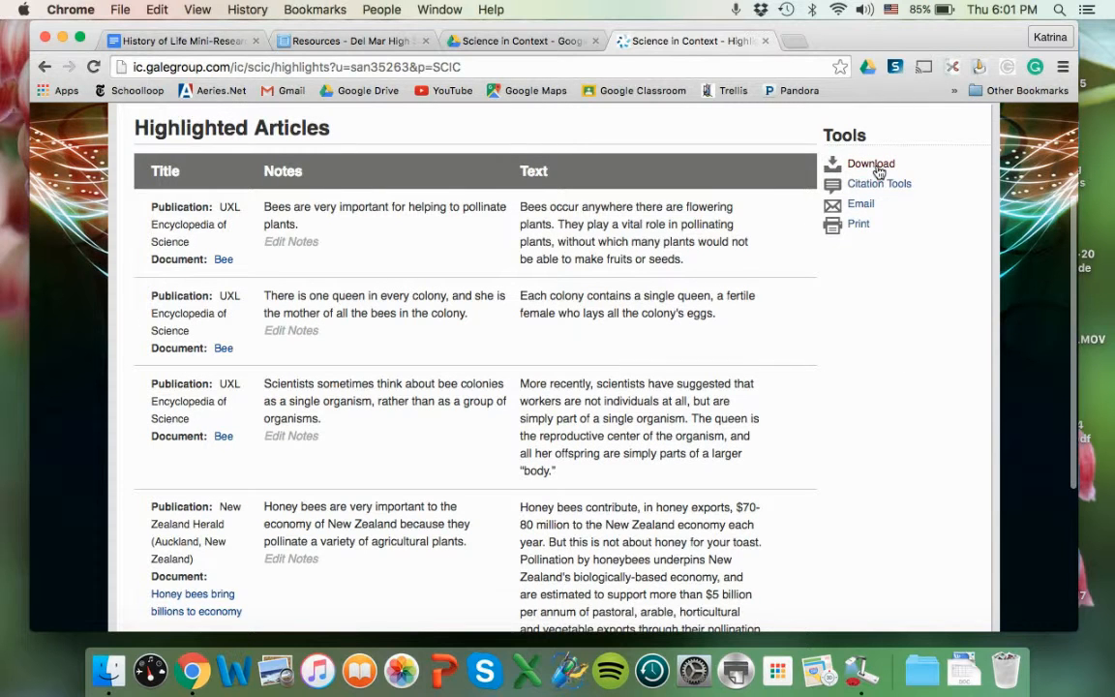
{"action": "left_click", "coordinate": [877, 169]}
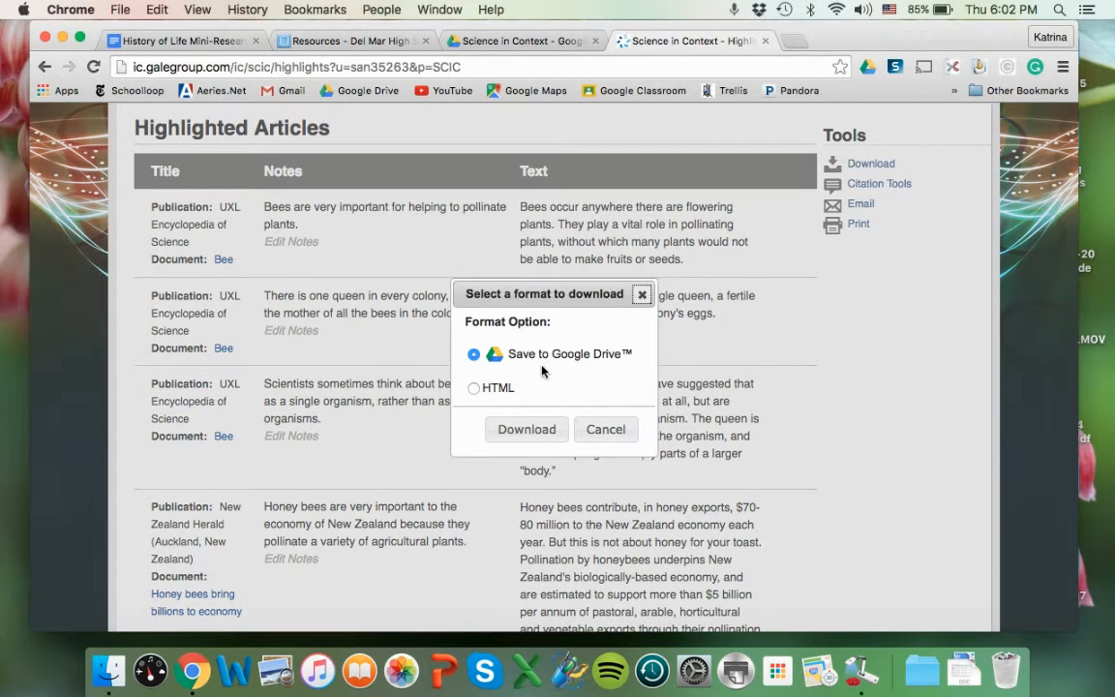
{"action": "left_click", "coordinate": [519, 432]}
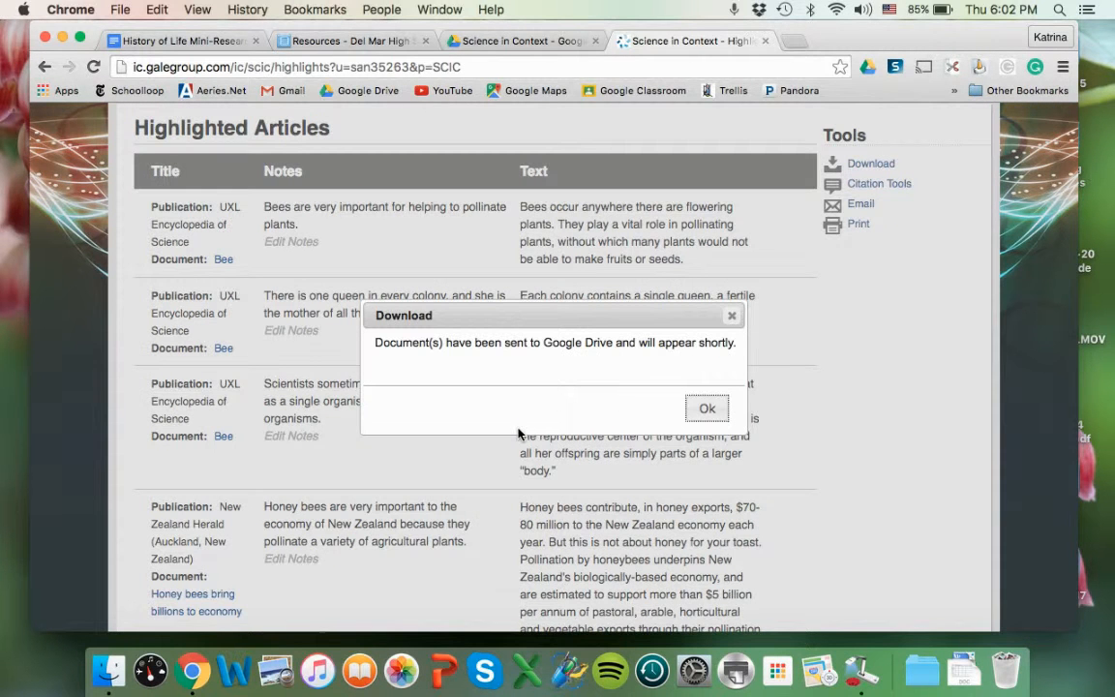
{"action": "left_click", "coordinate": [706, 410]}
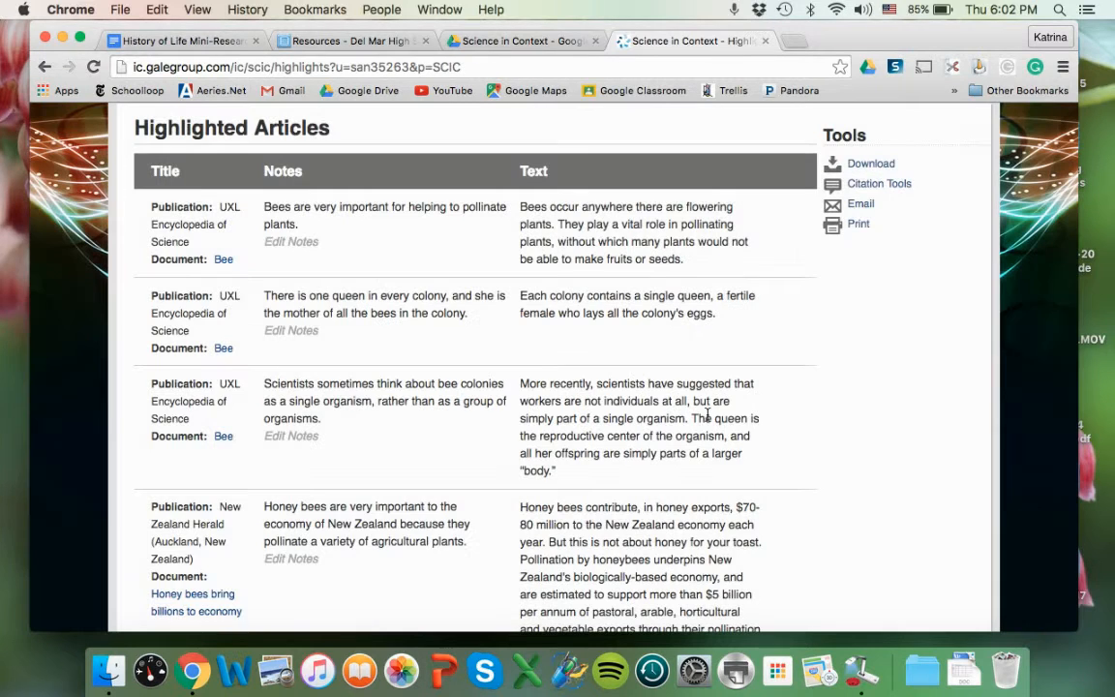
Step: Switch to Google Drive and open the Science in Context folder from My Drive
{"action": "left_click", "coordinate": [488, 41]}
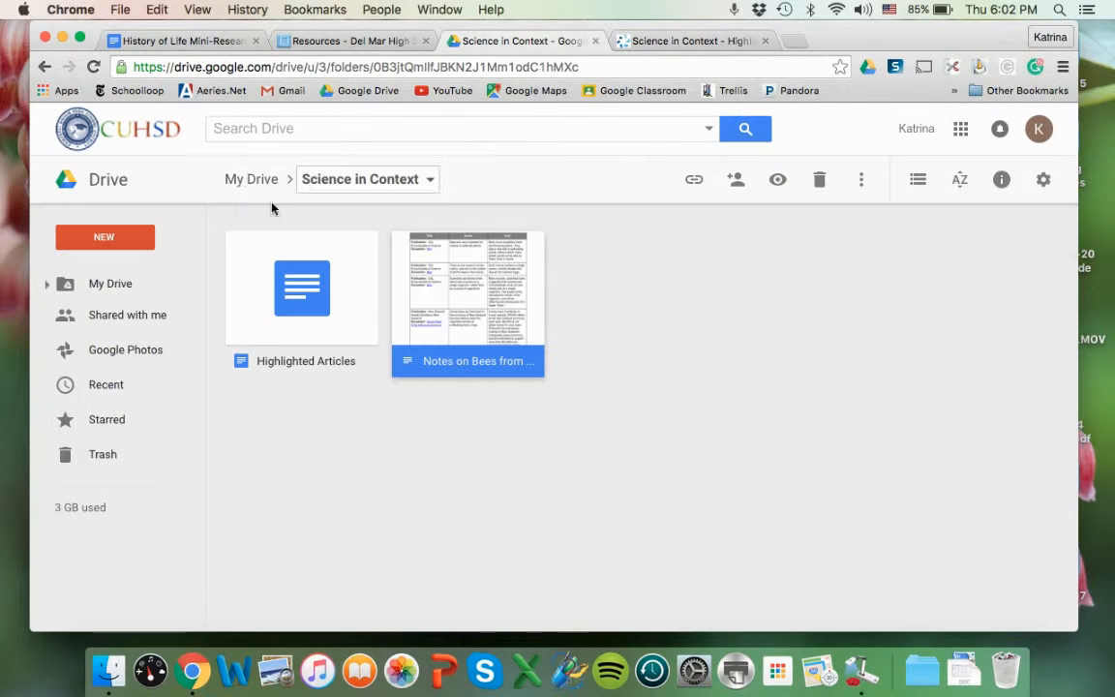
{"action": "left_click", "coordinate": [240, 183]}
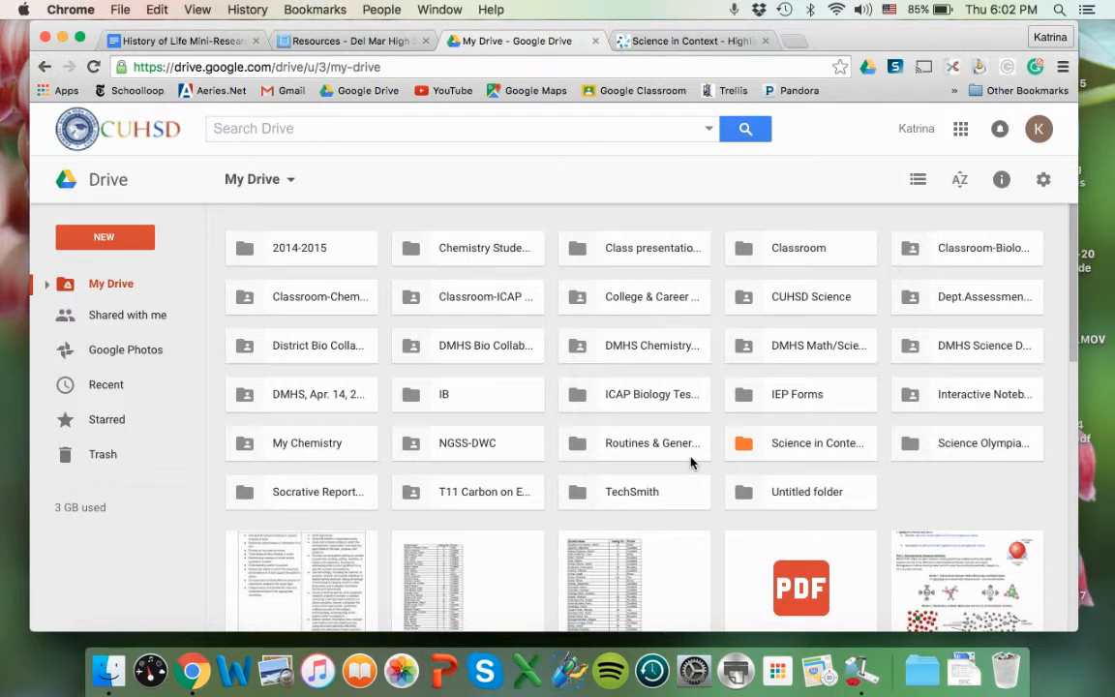
{"action": "double_click", "coordinate": [794, 442]}
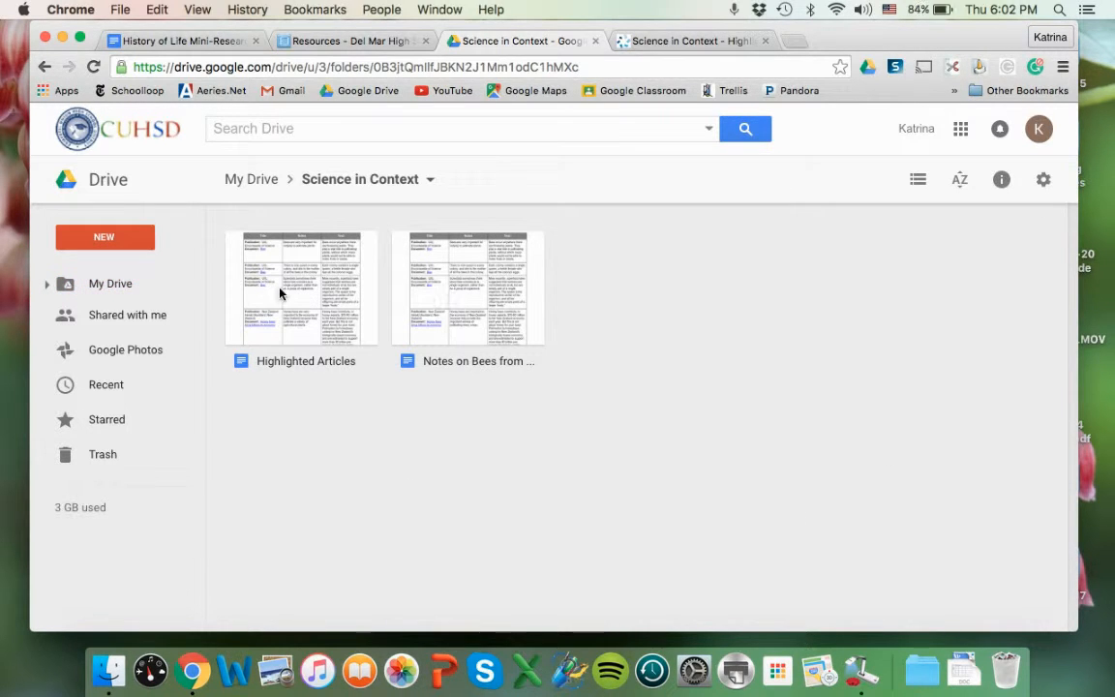
Step: Rename the Highlighted Articles document as "Highlights/Notes on Bees"
{"action": "left_click", "coordinate": [304, 296]}
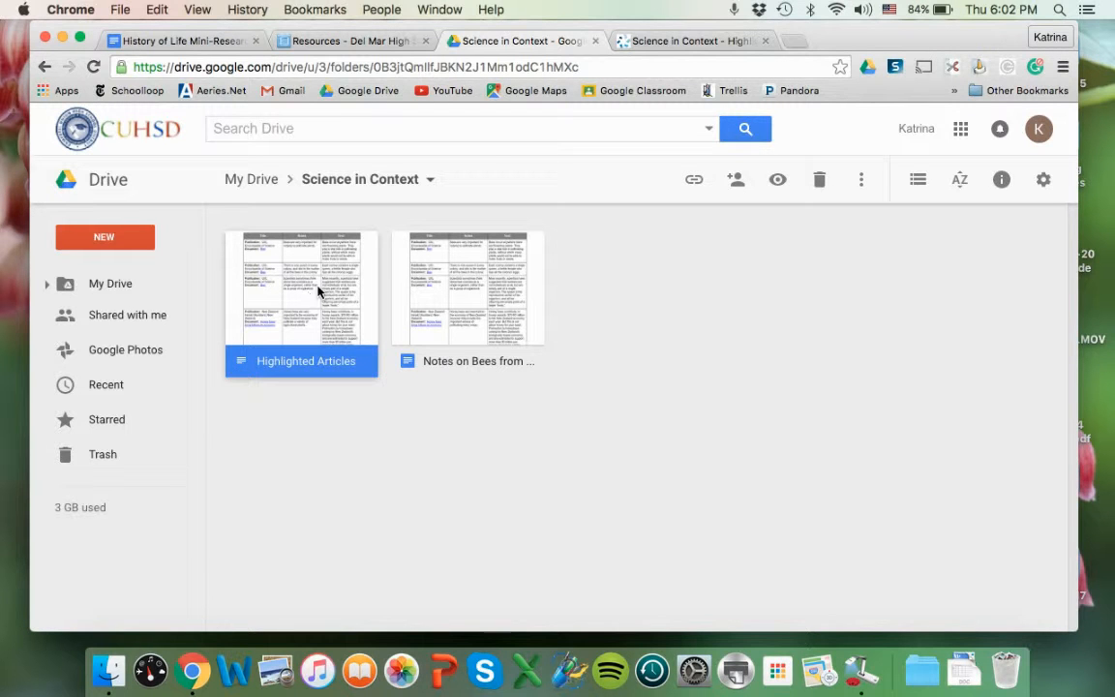
{"action": "left_click", "coordinate": [862, 180]}
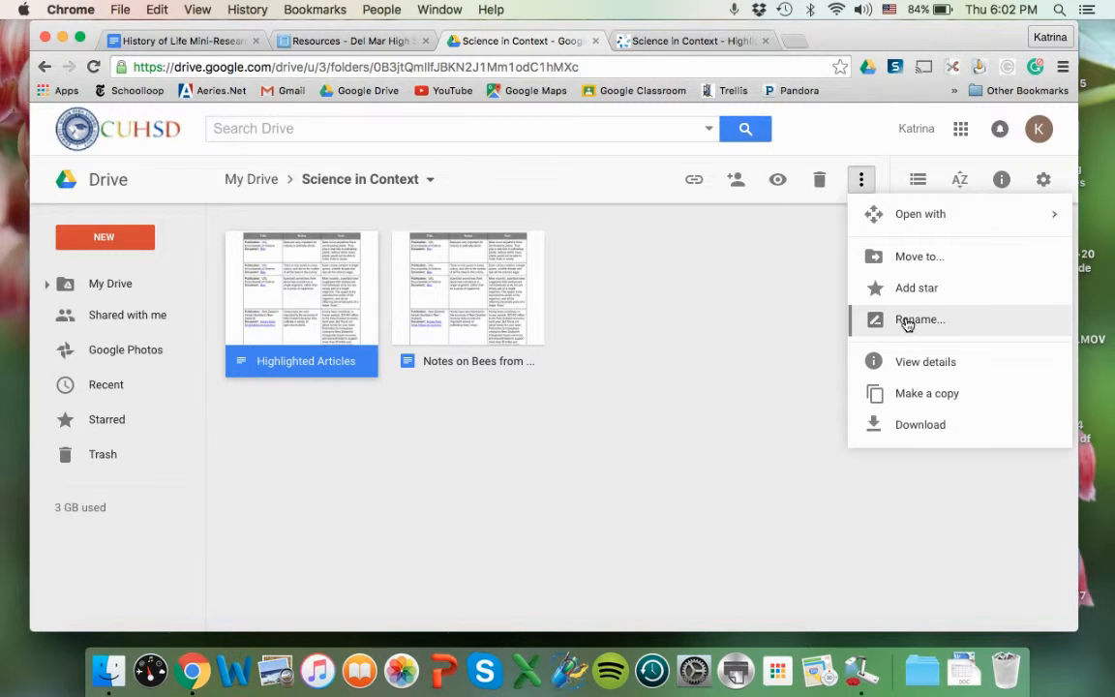
{"action": "left_click", "coordinate": [908, 320]}
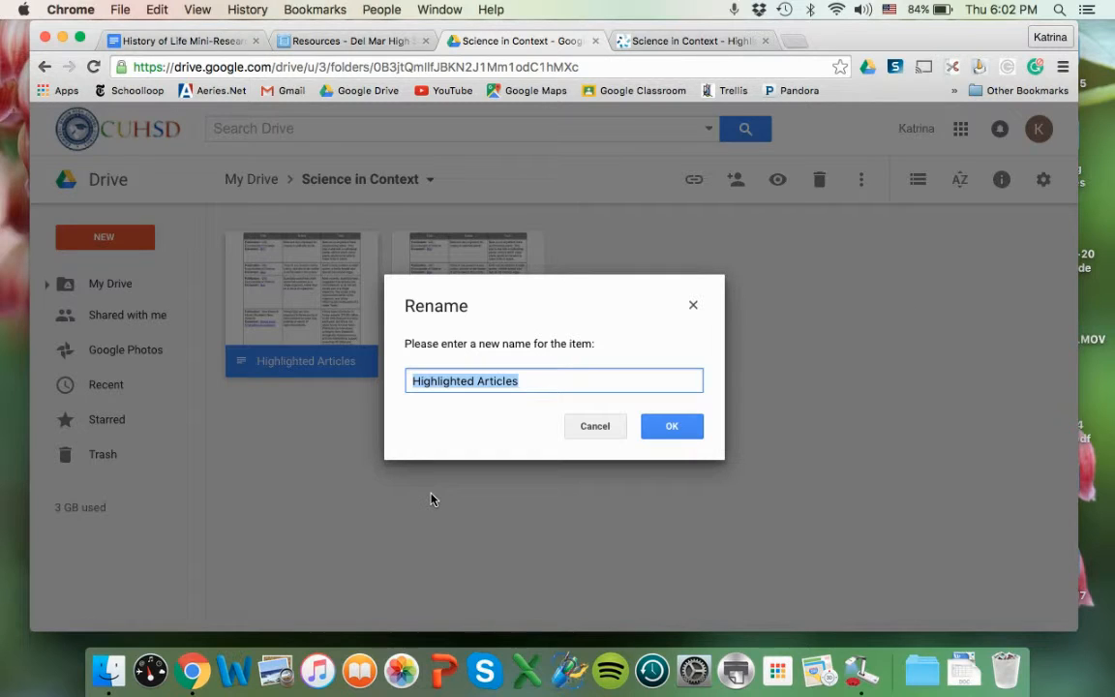
{"action": "type", "text": "Highl"}
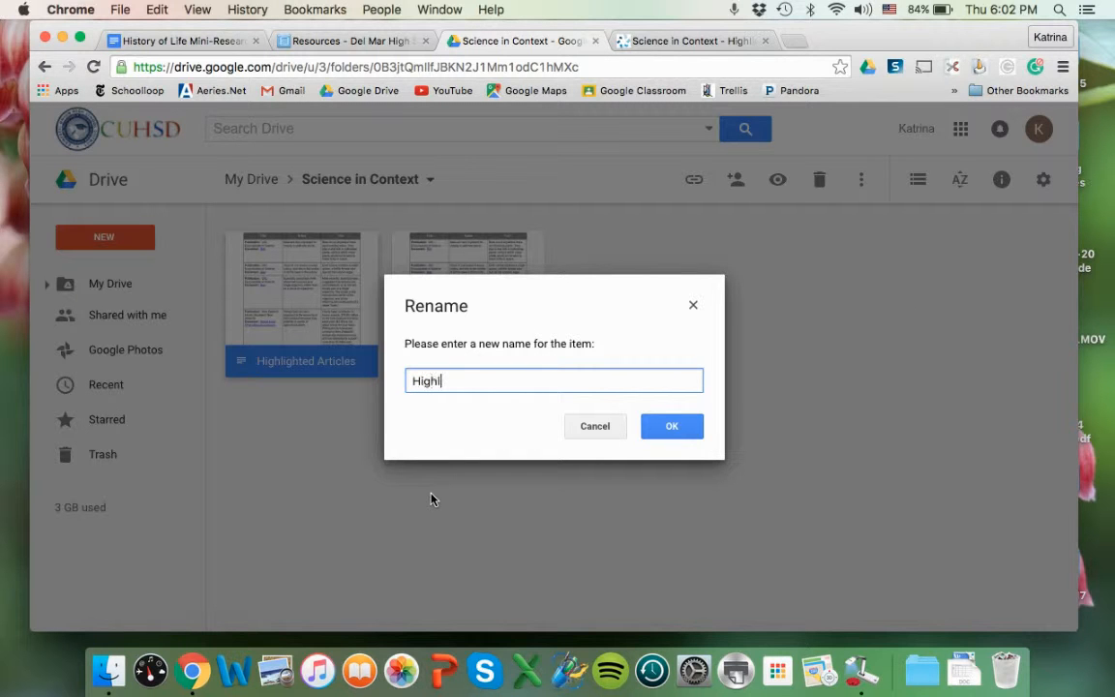
{"action": "type", "text": "ights/Notes on Bees"}
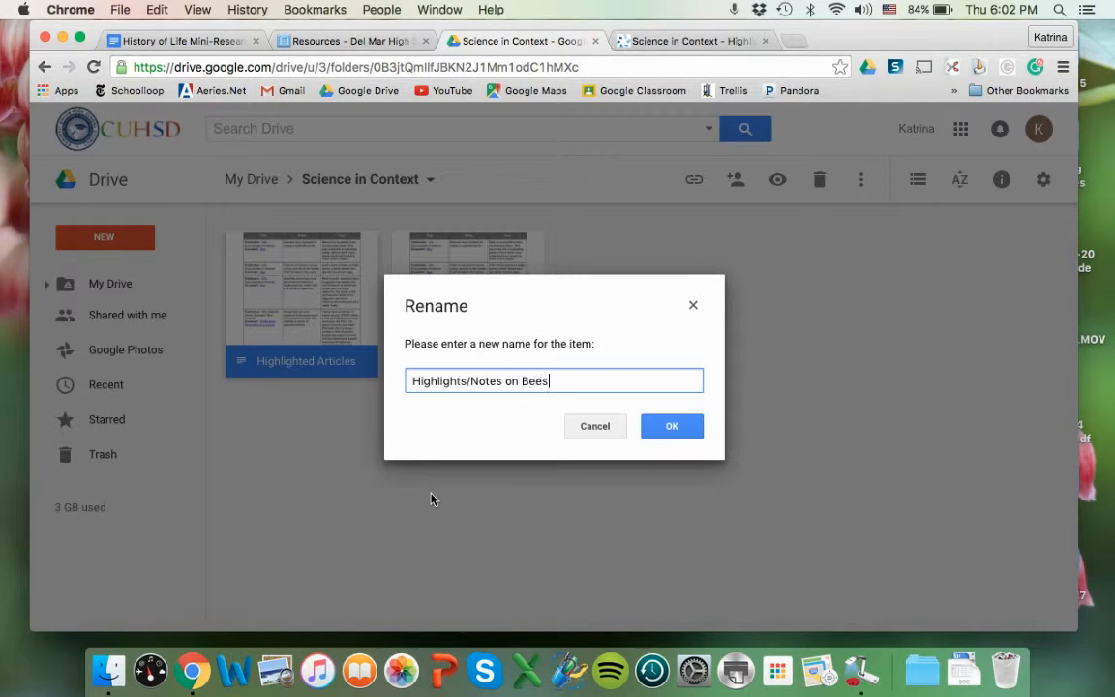
{"action": "left_click", "coordinate": [671, 426]}
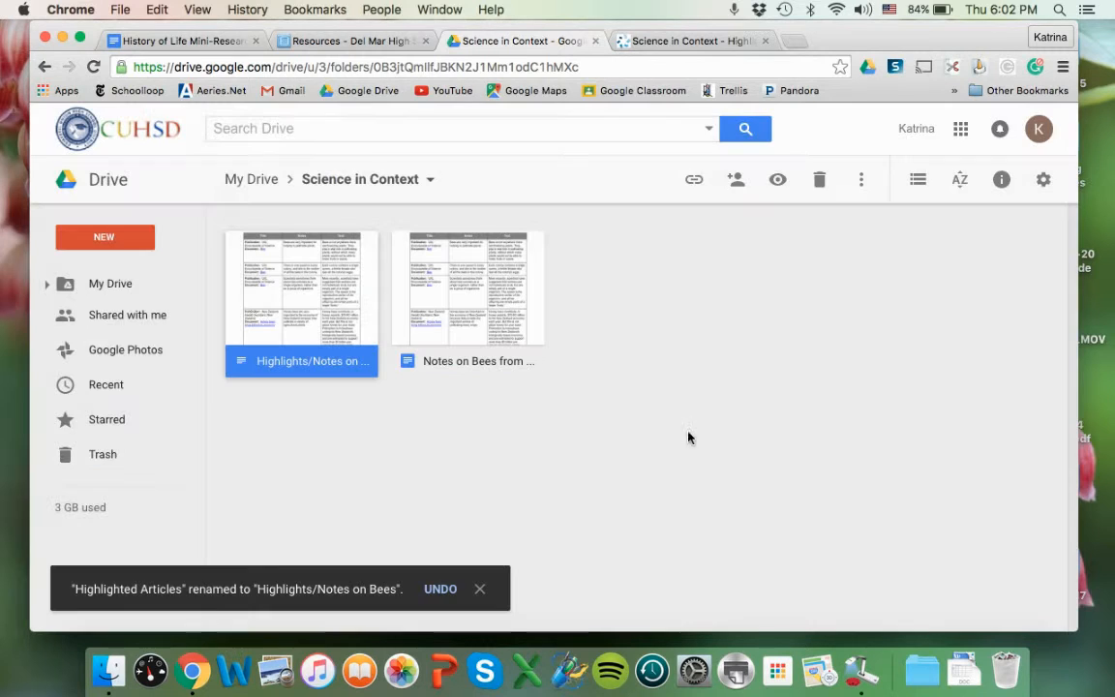
Step: Open the Highlights/Notes on Bees document and review its table of titles, notes and highlighted text
{"action": "double_click", "coordinate": [248, 305]}
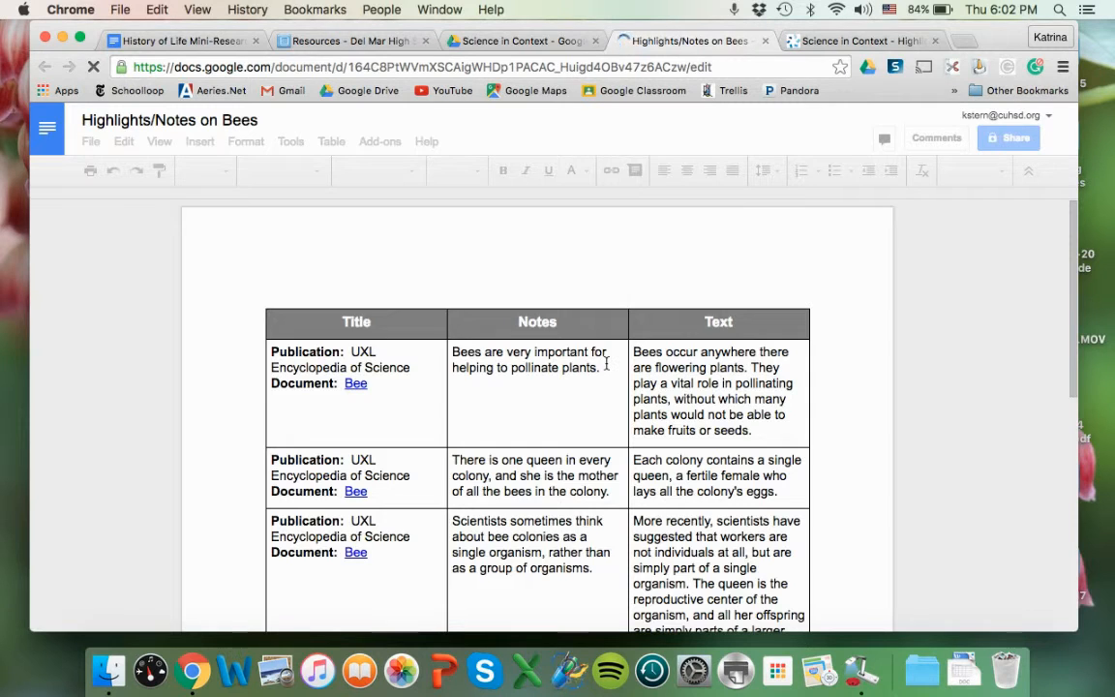
{"action": "scroll", "coordinate": [607, 360], "scroll_direction": "down", "scroll_amount": 2}
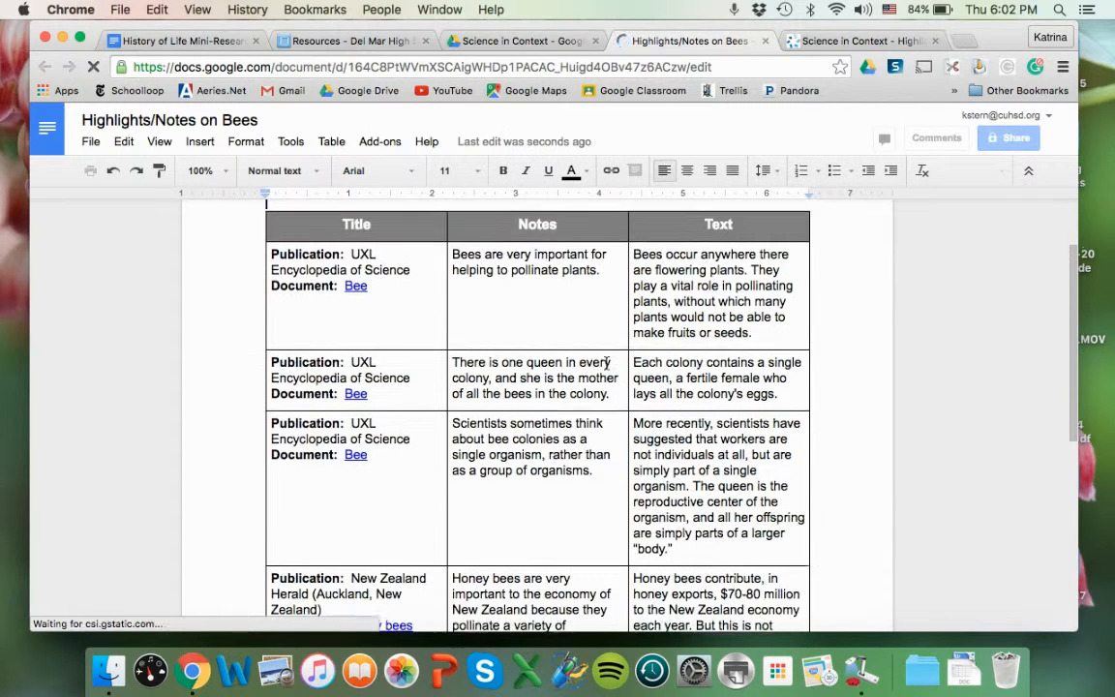
{"action": "scroll", "coordinate": [606, 361], "scroll_direction": "down", "scroll_amount": 2}
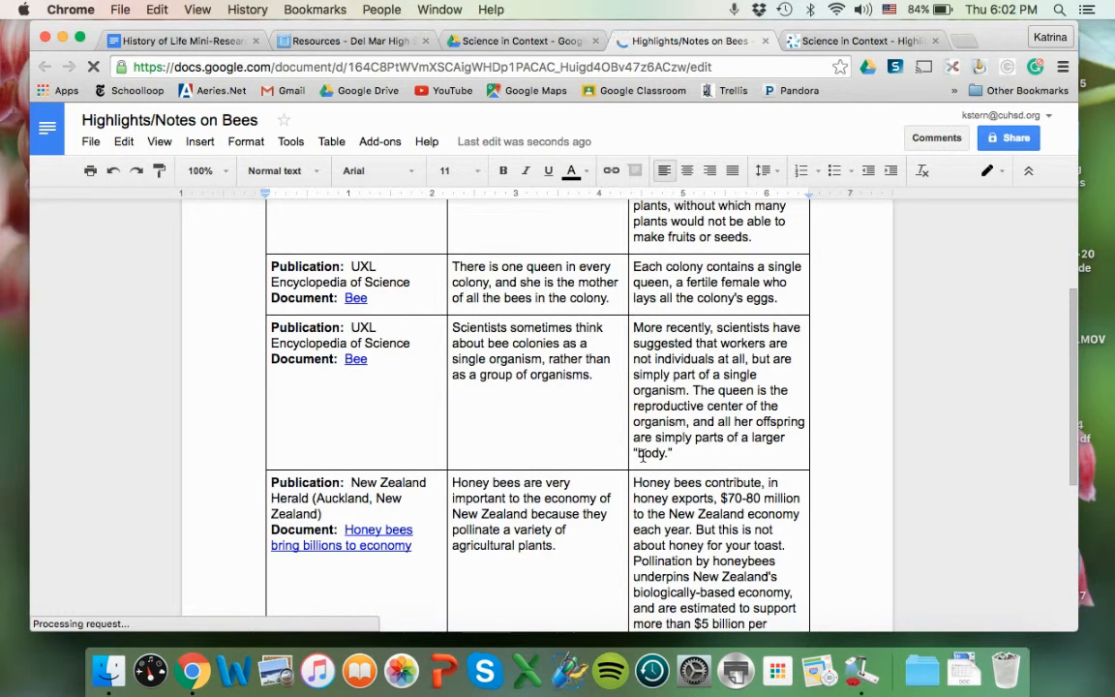
{"action": "scroll", "coordinate": [641, 455], "scroll_direction": "up", "scroll_amount": 3}
{"action": "scroll", "coordinate": [641, 455], "scroll_direction": "down", "scroll_amount": 4}
{"action": "scroll", "coordinate": [643, 455], "scroll_direction": "down", "scroll_amount": 2}
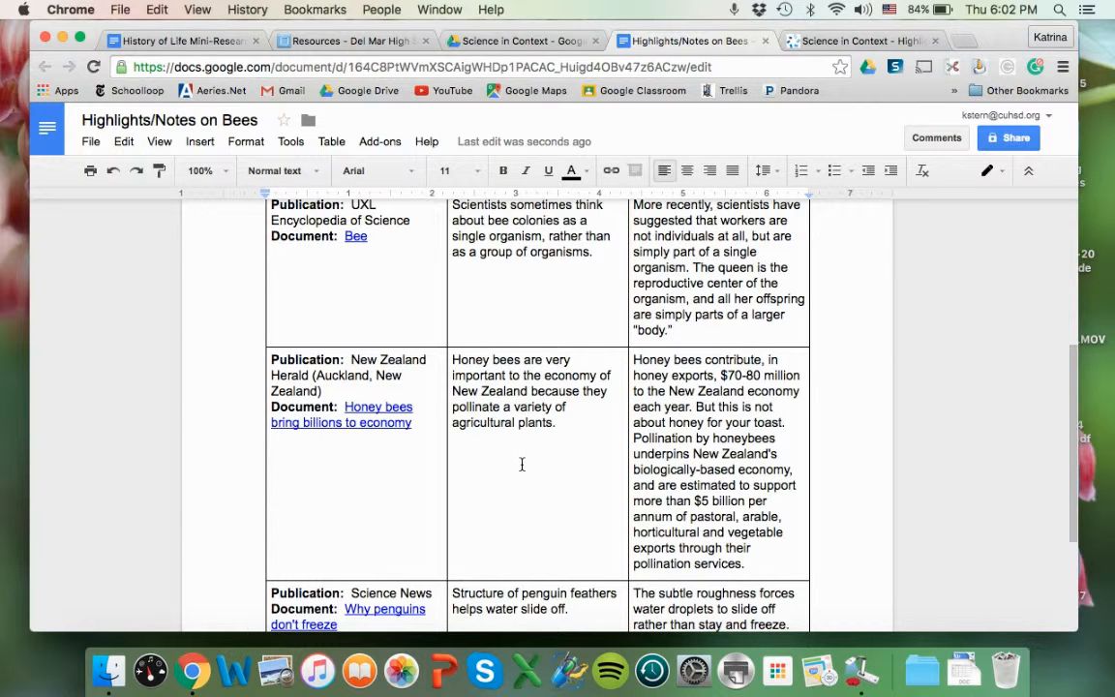
{"action": "scroll", "coordinate": [521, 464], "scroll_direction": "up", "scroll_amount": 8}
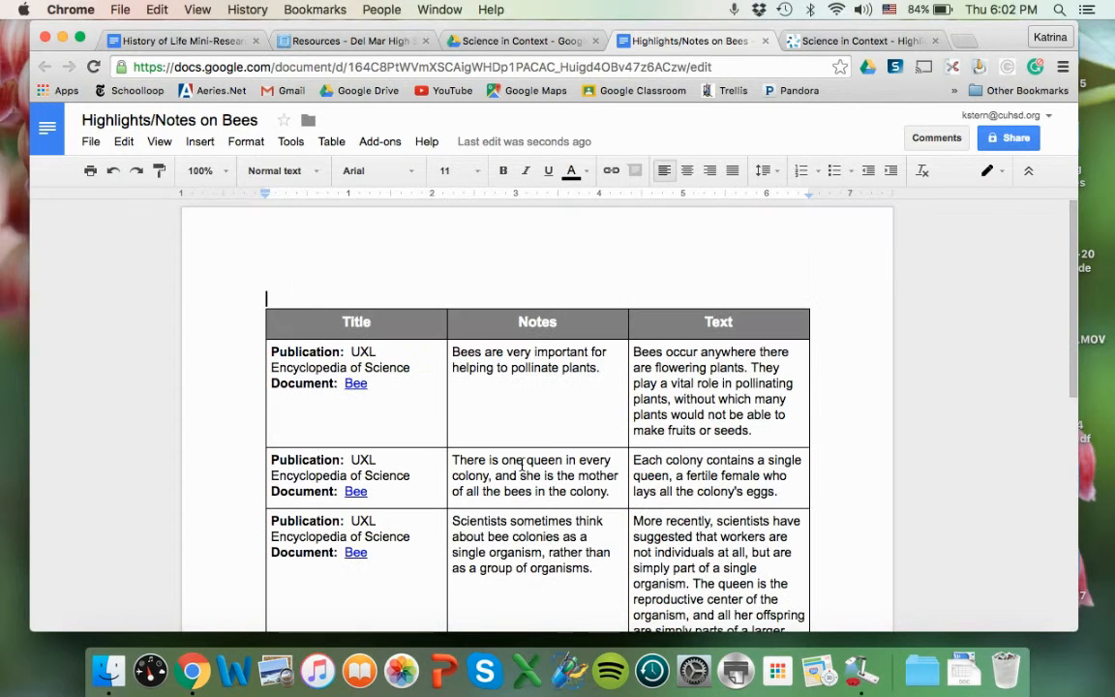